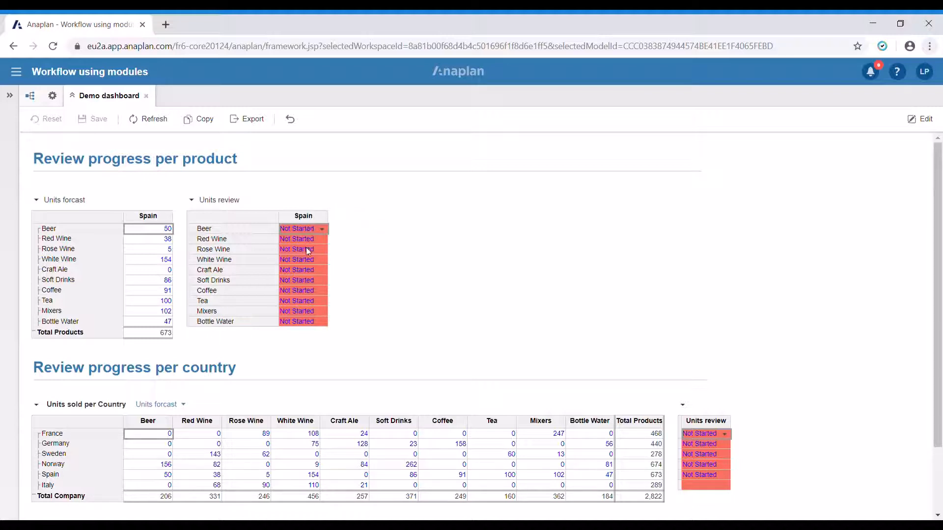
# In Spain's Units review grid, set Red Wine to In progress and Beer to Completed.
pyautogui.click(322, 229)
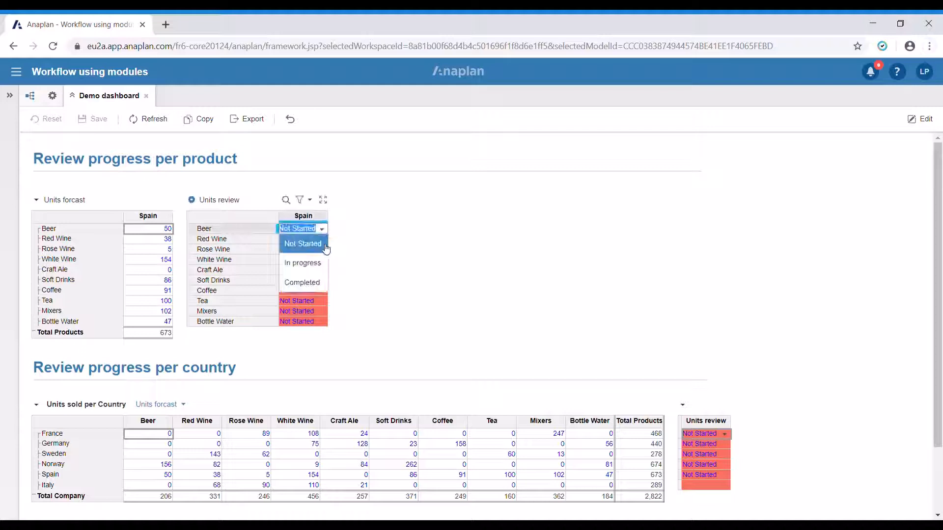
pyautogui.click(314, 251)
pyautogui.click(323, 241)
pyautogui.click(321, 240)
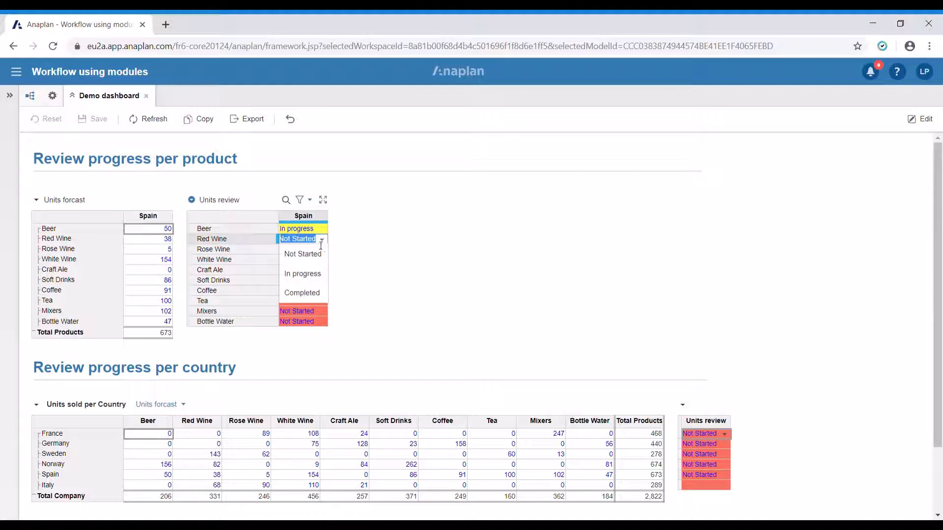
pyautogui.click(309, 271)
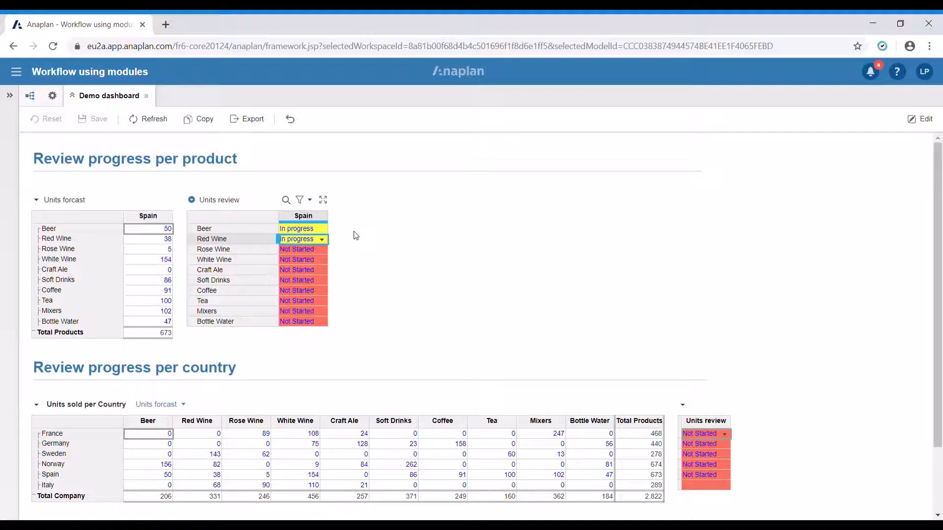
pyautogui.click(326, 231)
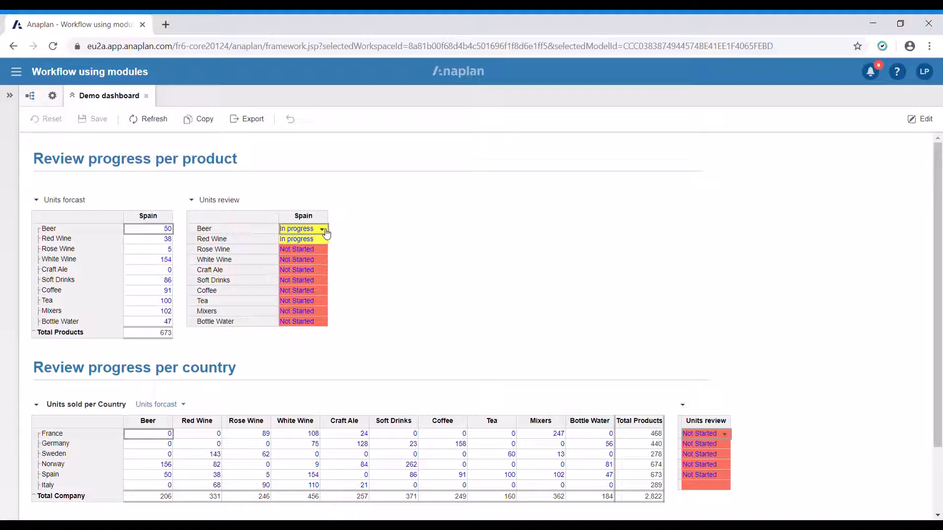
pyautogui.click(323, 230)
pyautogui.click(305, 280)
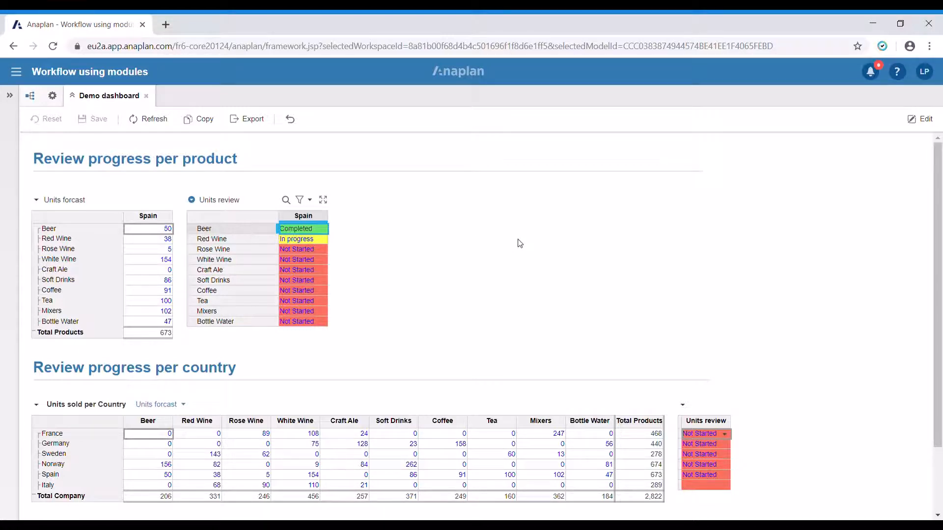
# Change Spain's country-level Units review from Not Started through In progress to Completed.
pyautogui.scroll(-1, 733, 258)
pyautogui.scroll(1, 338, 196)
pyautogui.scroll(-2, 575, 261)
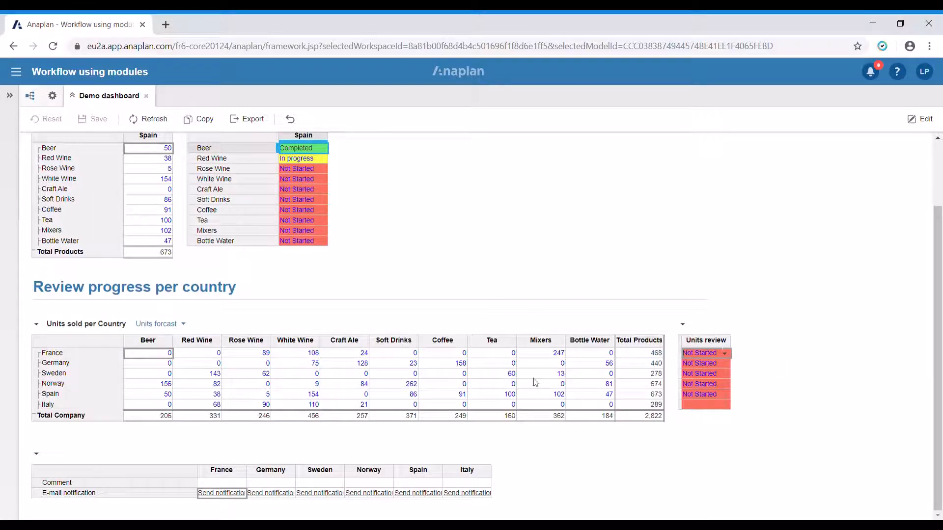
pyautogui.click(700, 393)
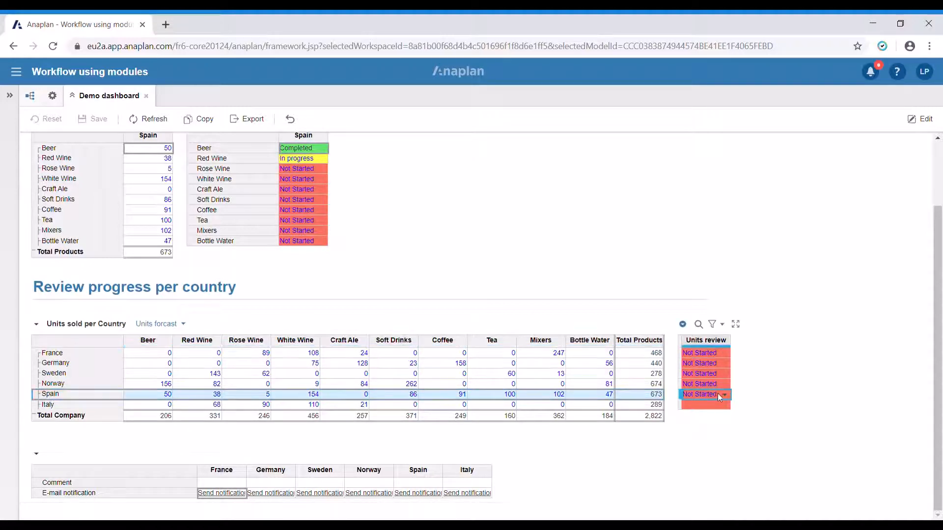
pyautogui.click(713, 395)
pyautogui.click(711, 428)
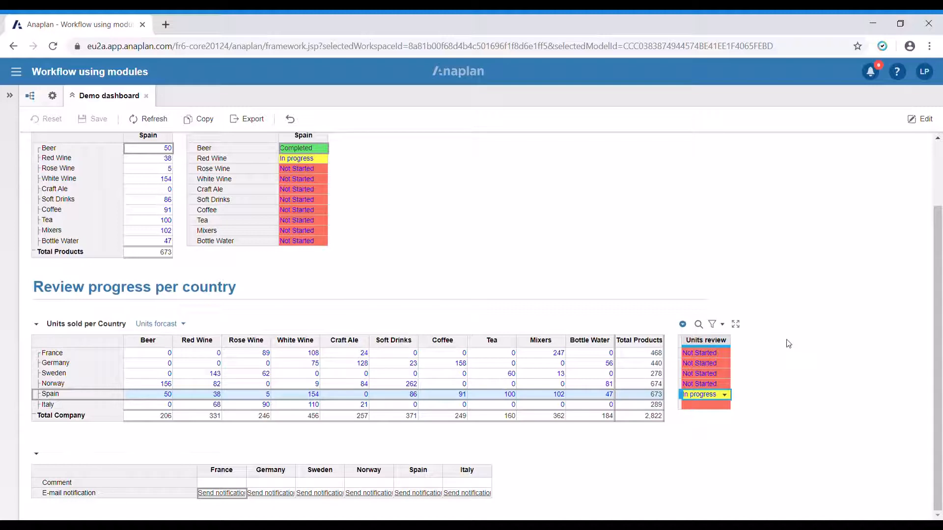
pyautogui.click(724, 395)
pyautogui.click(721, 449)
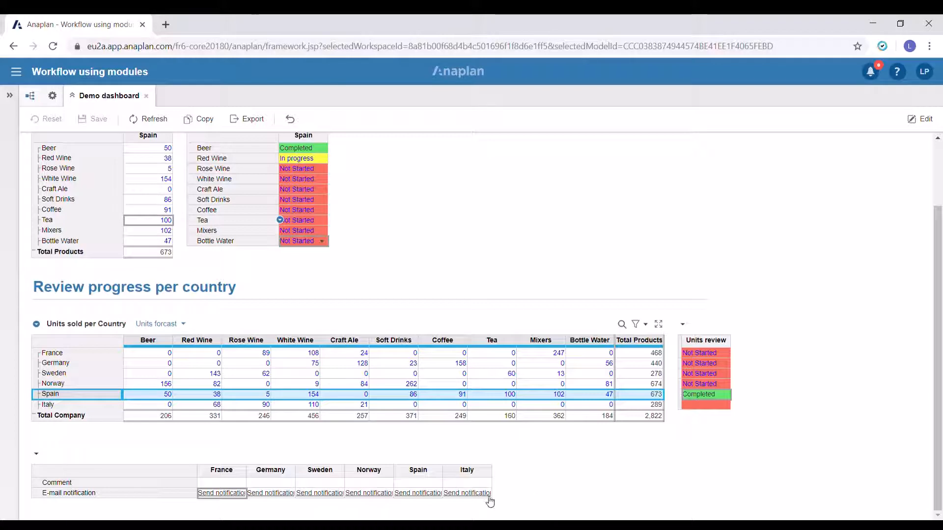
# Enter 'No comment' as Spain's comment and generate Spain's Outlook e-mail notification.
pyautogui.doubleClick(431, 484)
pyautogui.write('No comment')
pyautogui.press('Return')
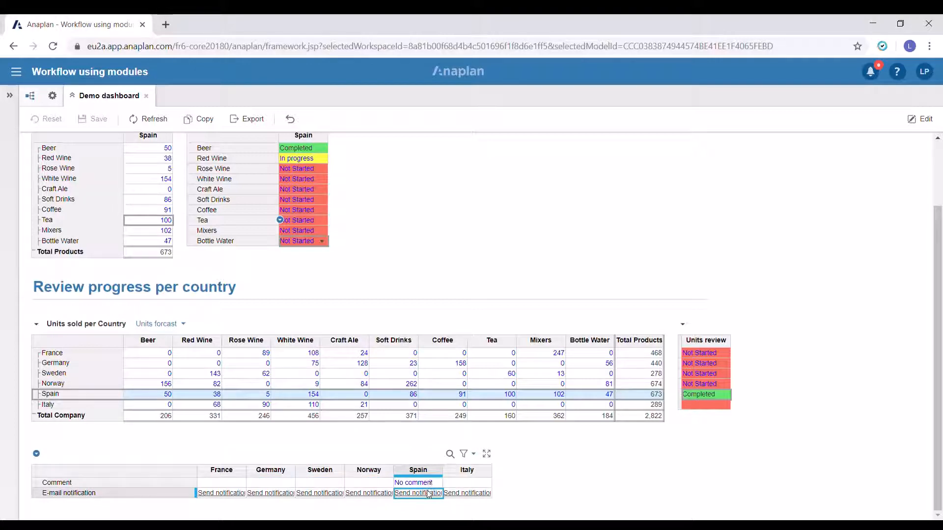
pyautogui.click(428, 494)
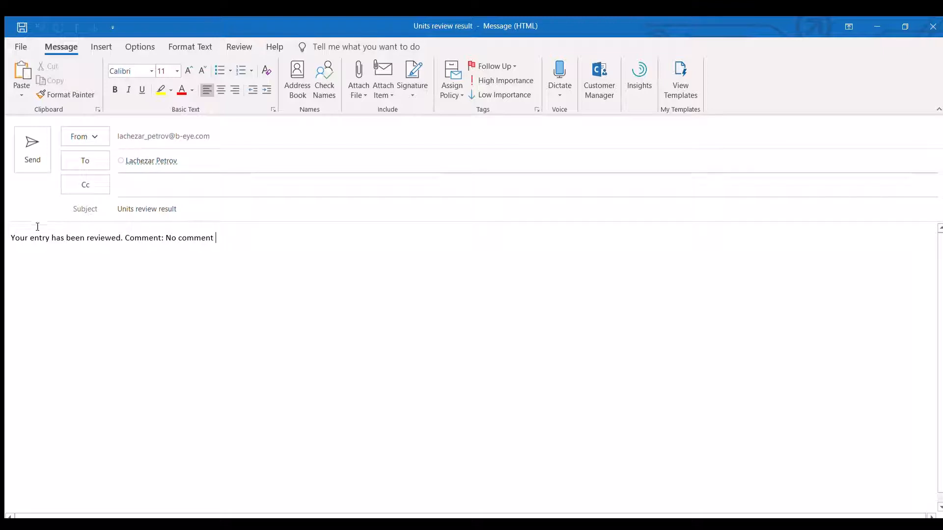
# Highlight the opening words of the Outlook message body, then clear the selection.
pyautogui.moveTo(11, 238); pyautogui.dragTo(155, 237)
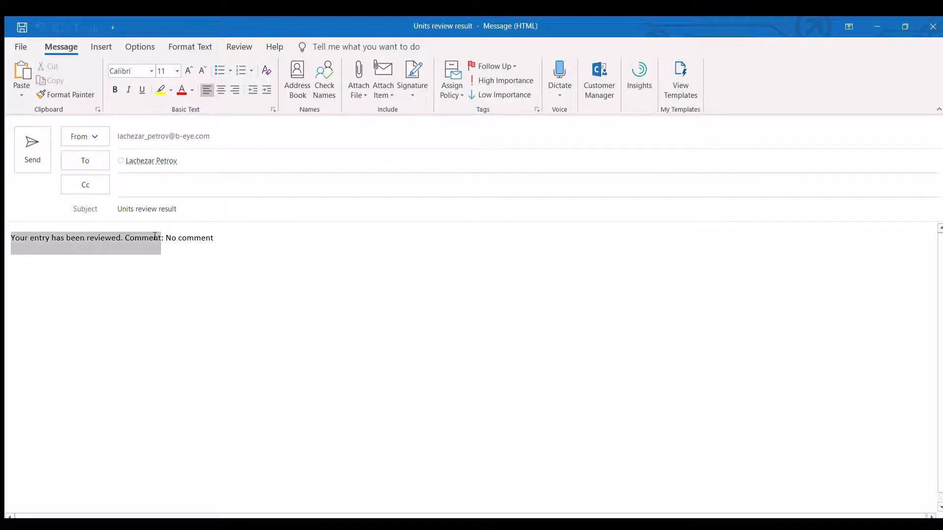
pyautogui.click(221, 239)
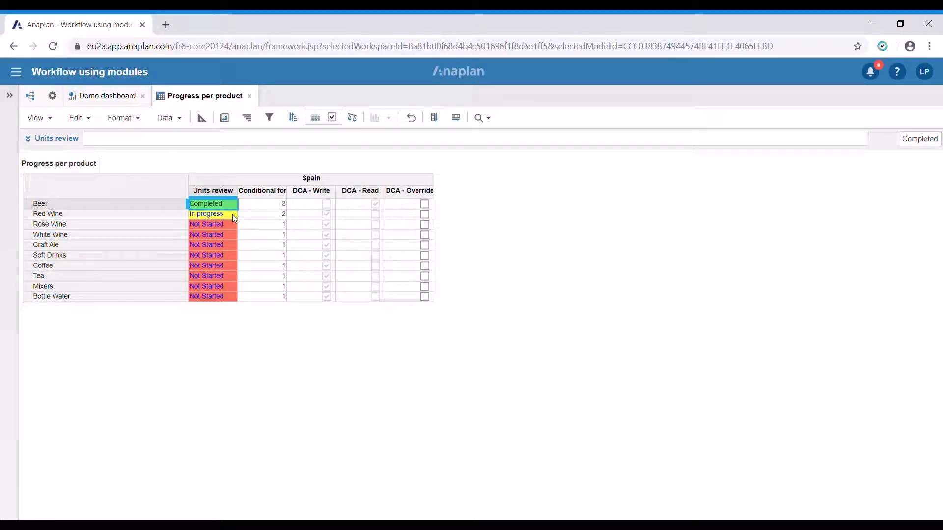
pyautogui.click(232, 214)
pyautogui.click(234, 216)
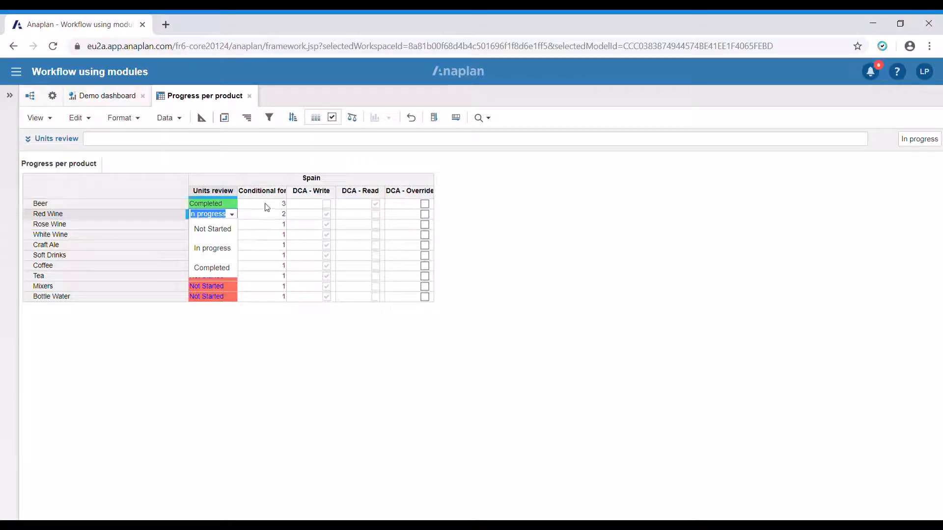
pyautogui.click(567, 216)
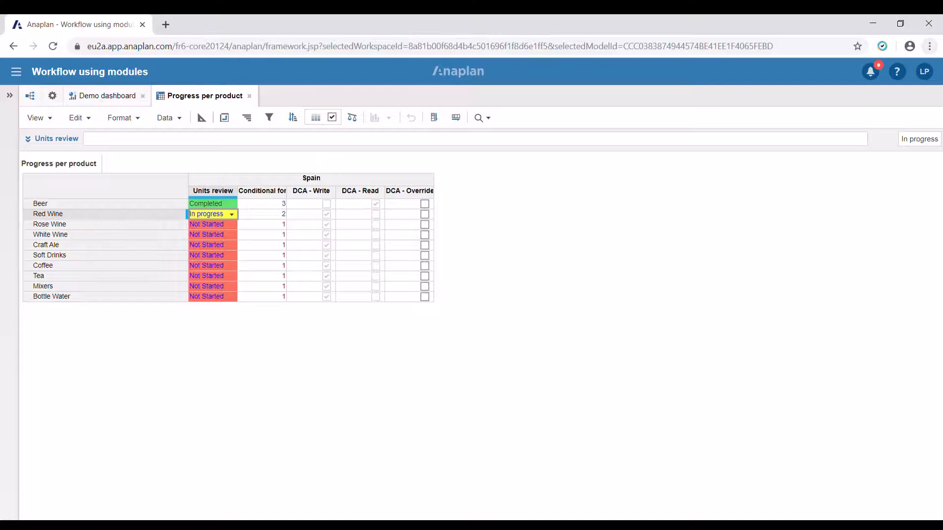
# Tick Beer's DCA - Override checkbox and change Beer's review status to In progress.
pyautogui.click(425, 204)
pyautogui.click(216, 204)
pyautogui.click(231, 205)
pyautogui.click(211, 238)
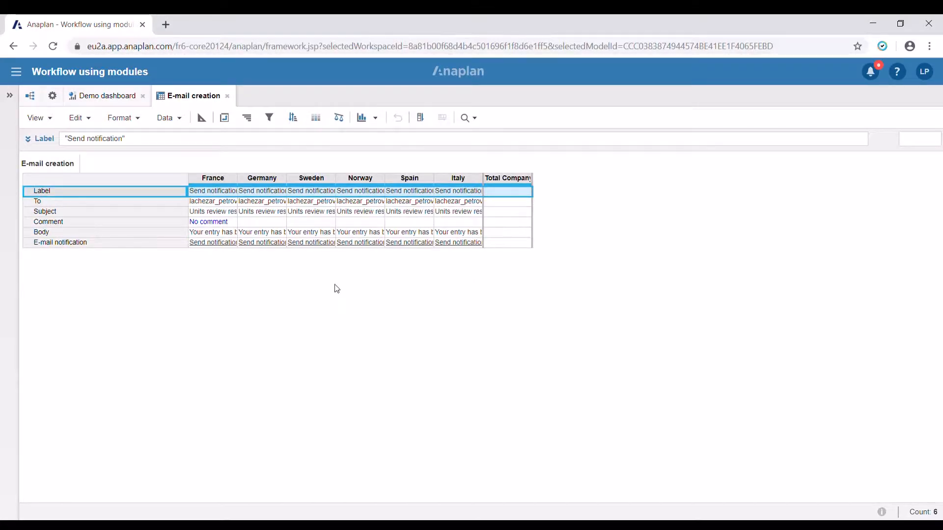
# Select the Comment and E-mail notification rows and switch the module to Blueprint view.
pyautogui.click(134, 225)
pyautogui.keyDown('ctrl'); pyautogui.click(134, 244); pyautogui.keyUp('ctrl')
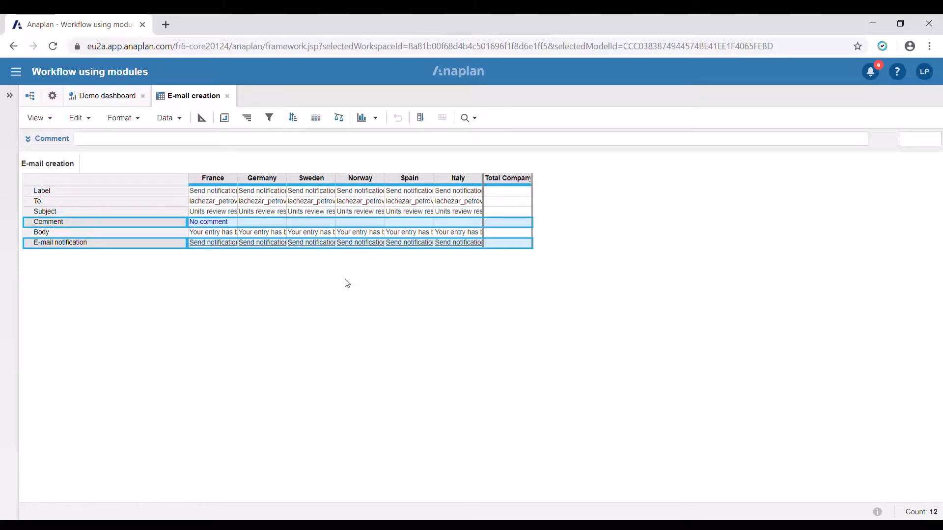
pyautogui.click(202, 118)
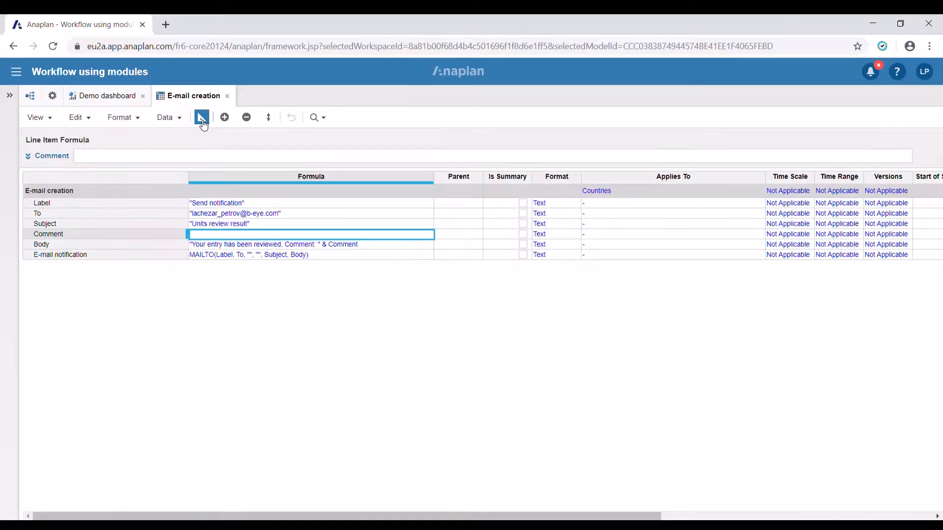
# Inspect the E-mail notification MAILTO formula, then leave Blueprint for the country grid.
pyautogui.click(132, 258)
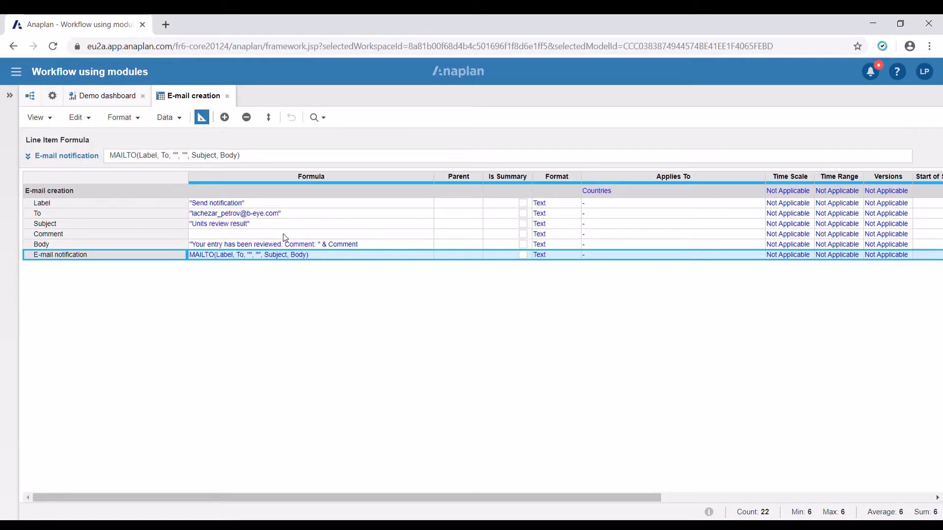
pyautogui.click(205, 118)
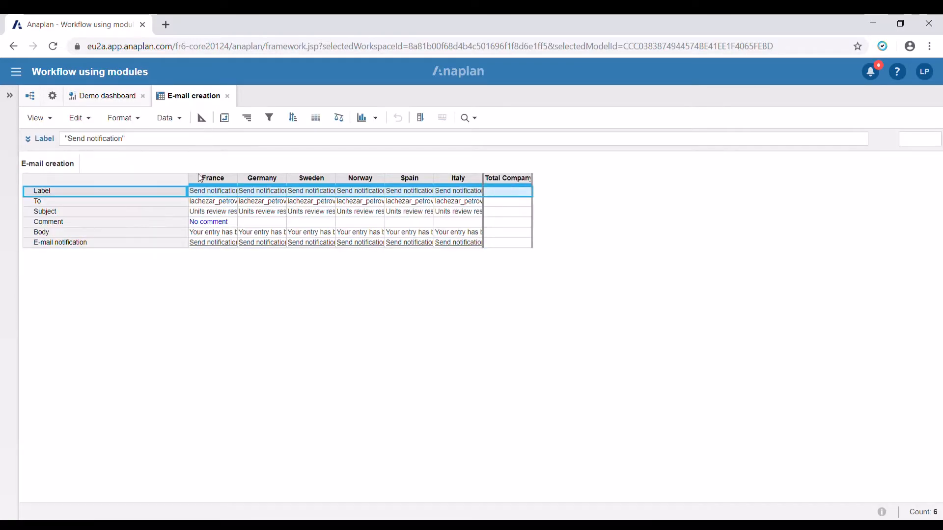